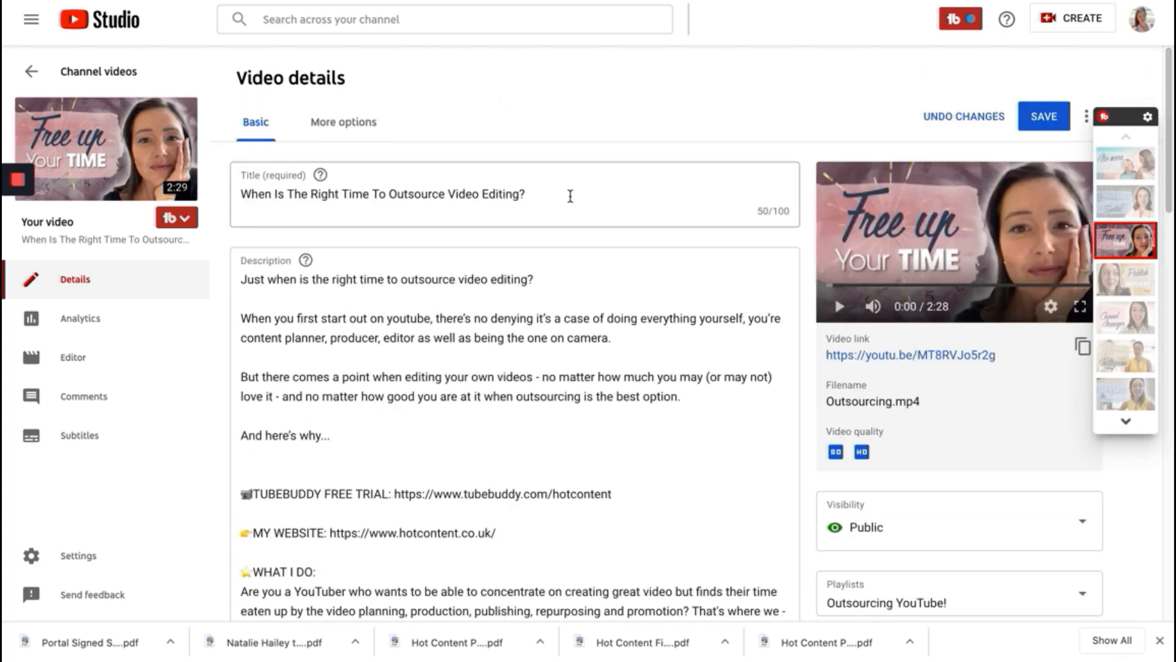
# - Copy the video's full title and add it to the video as a tag
pyautogui.tripleClick(234, 199)
pyautogui.hotkey('ctrl', 'c')
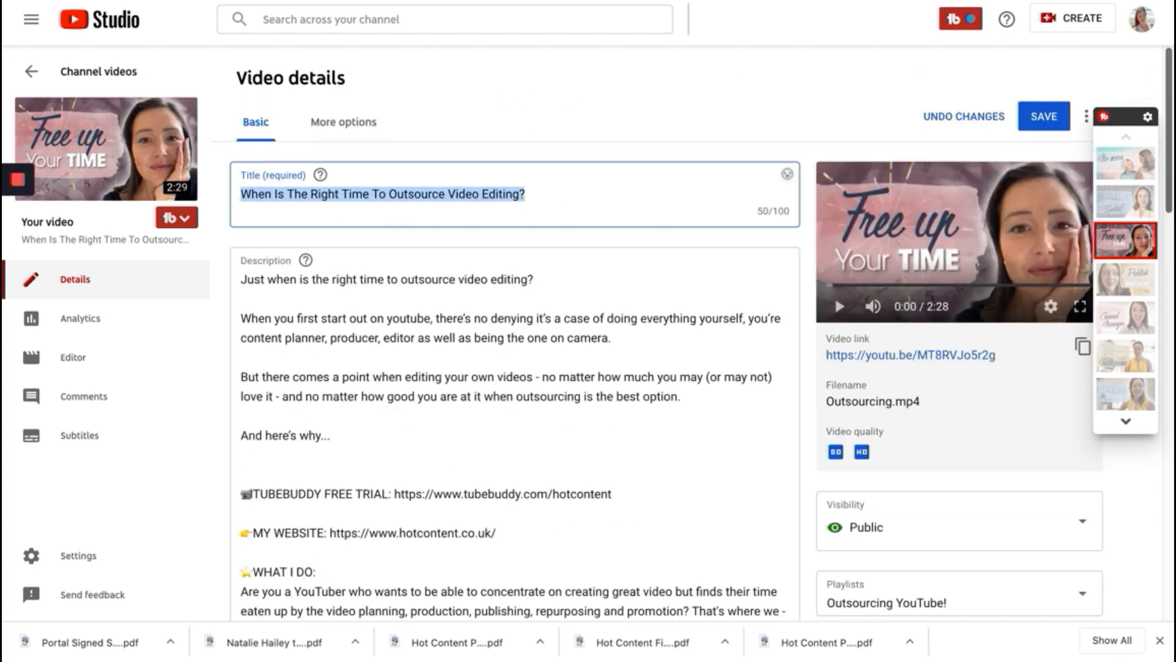
pyautogui.moveTo(1171, 241); pyautogui.dragTo(1167, 444)
pyautogui.click(548, 453)
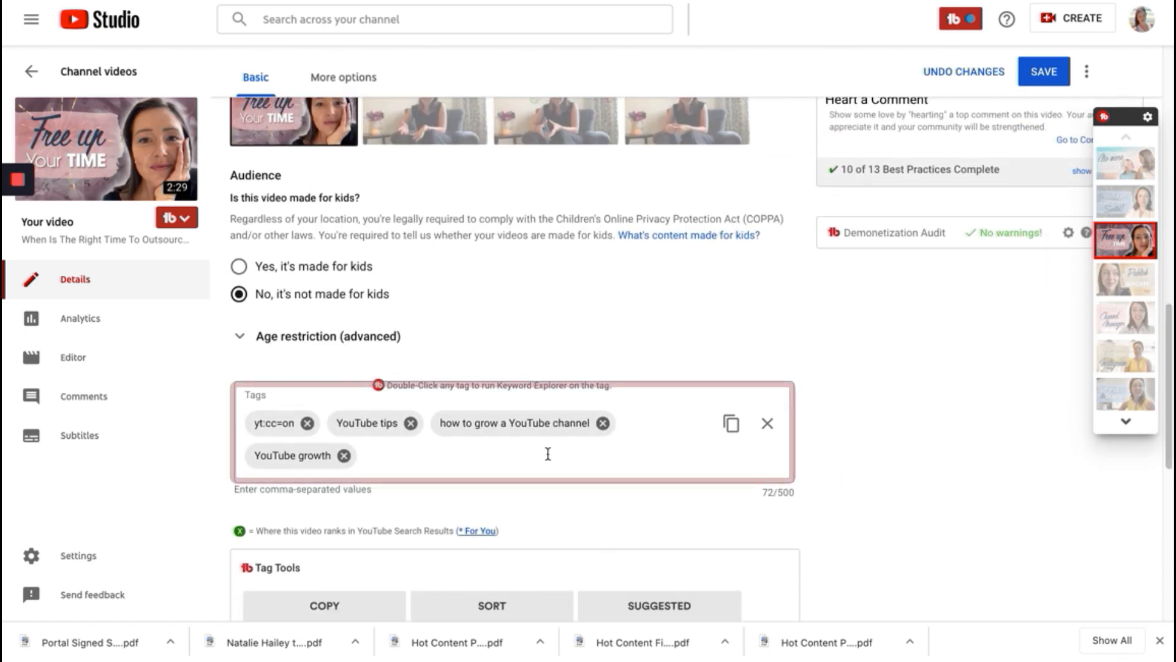
pyautogui.hotkey('ctrl', 'v')
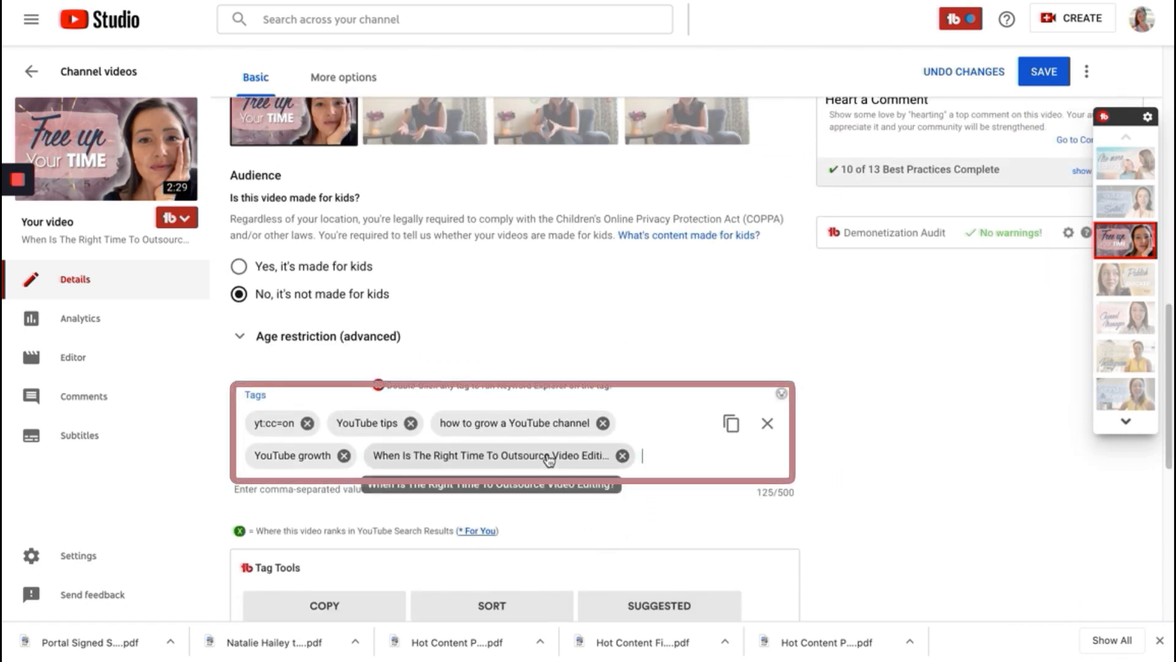
pyautogui.click(1161, 333)
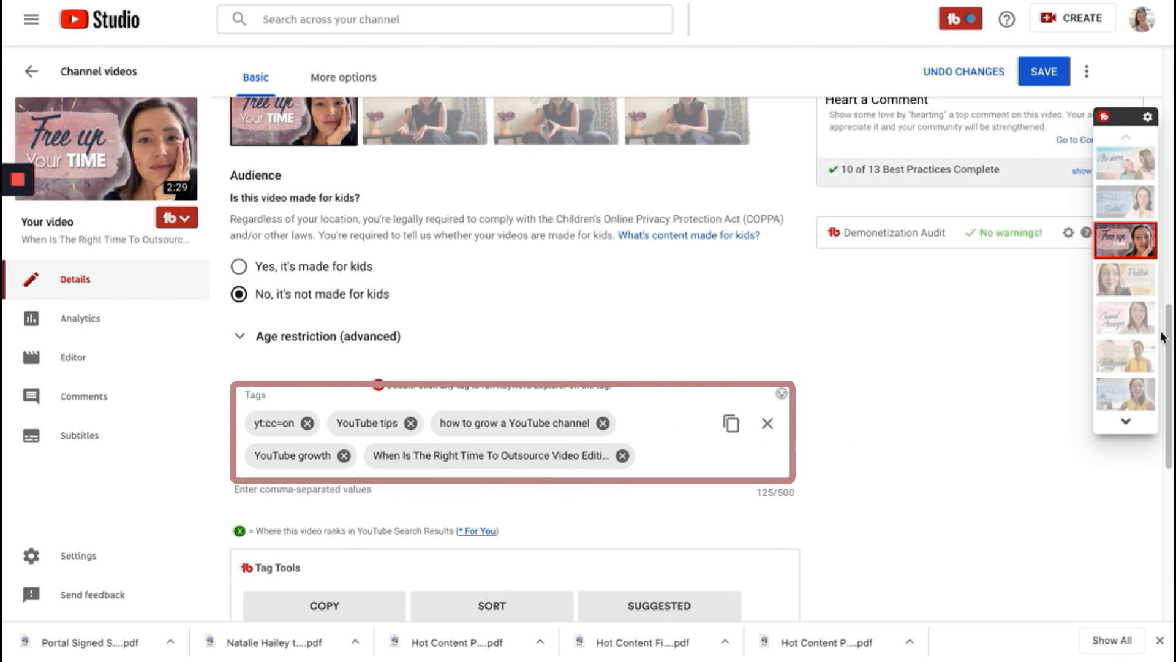
# - Add the recommended tag "outsourcing video editing" to the video and check it among the tags
pyautogui.moveTo(1165, 337); pyautogui.dragTo(1170, 467)
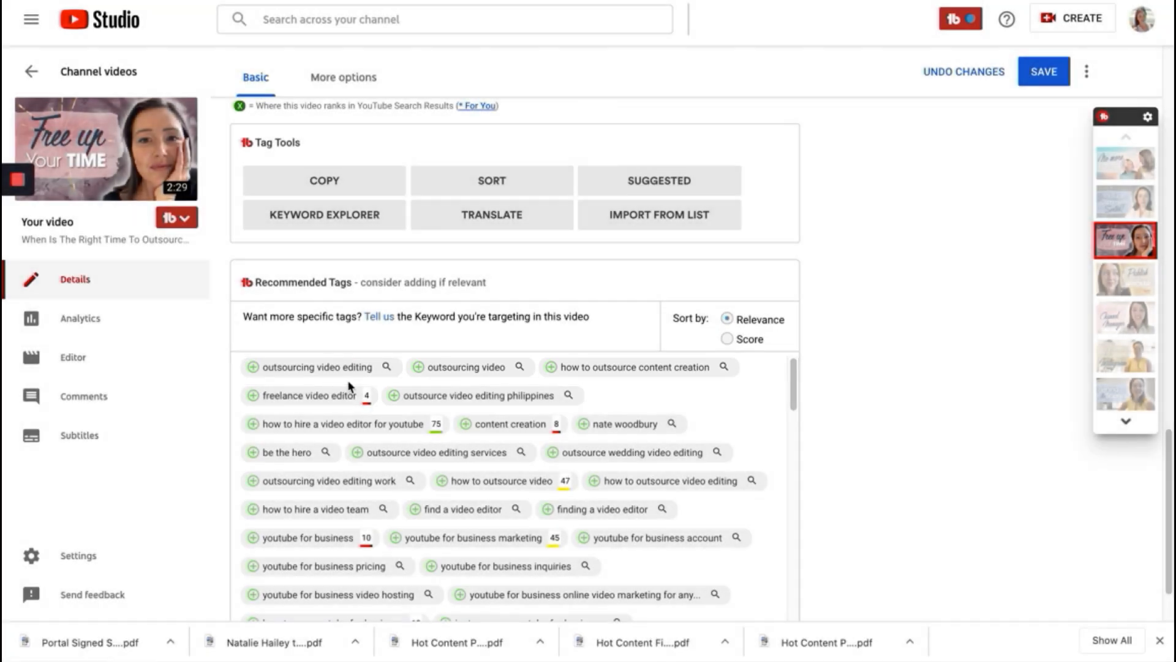
pyautogui.moveTo(1169, 469); pyautogui.dragTo(1170, 431)
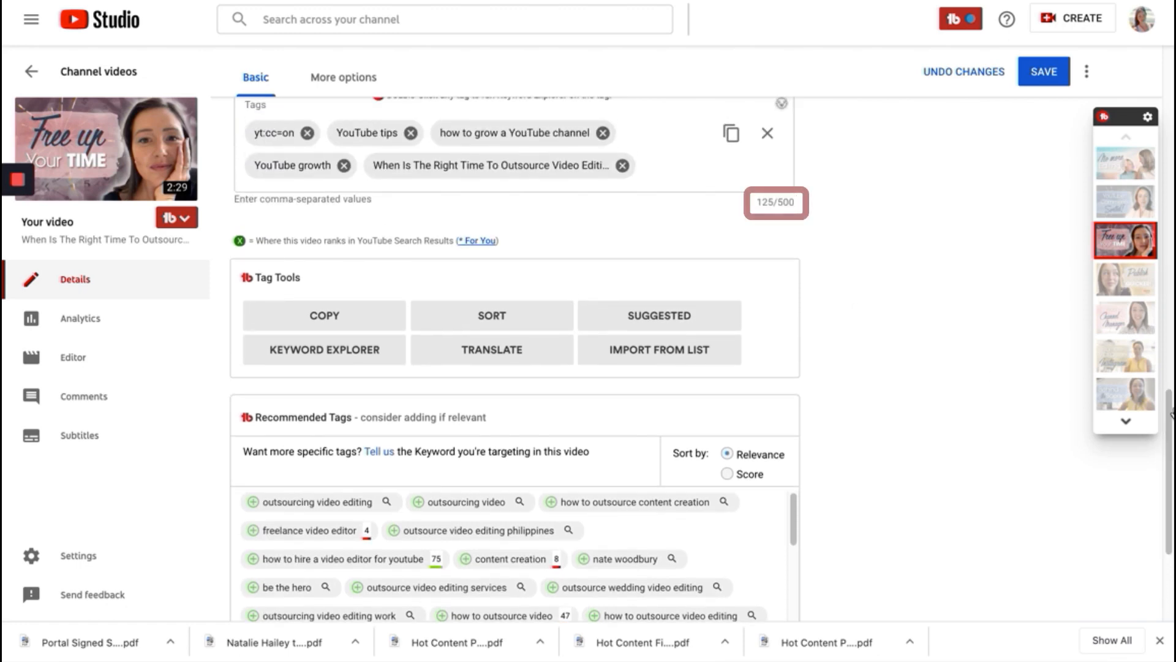
pyautogui.scroll(-2, 515, 358)
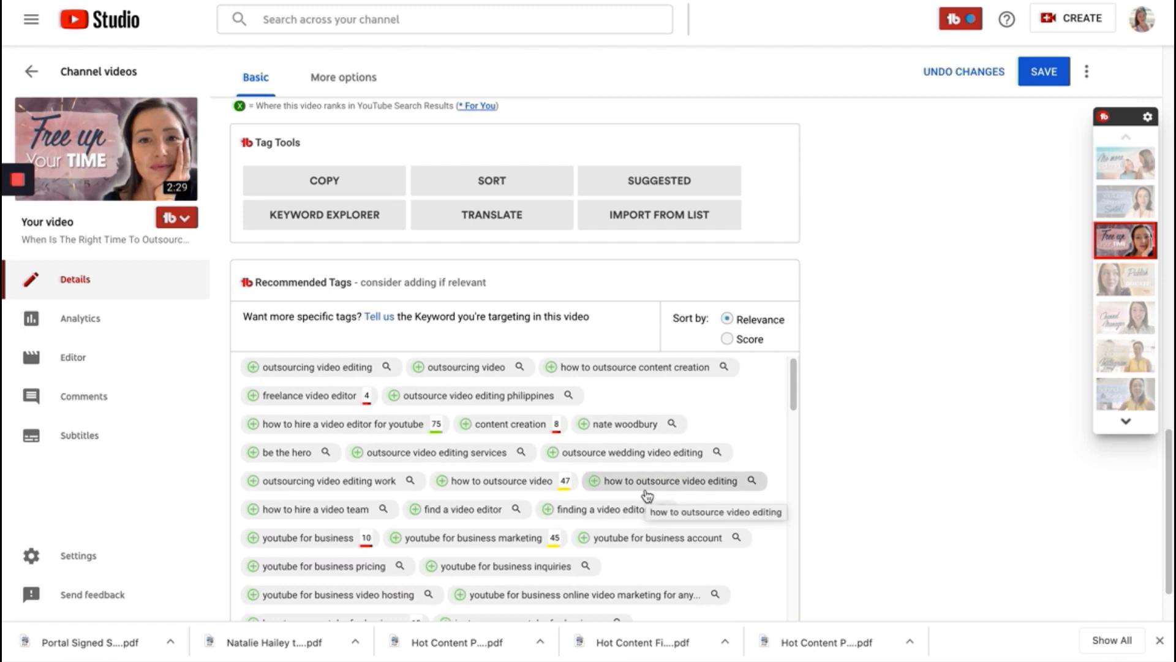
pyautogui.click(254, 376)
pyautogui.scroll(5, 909, 153)
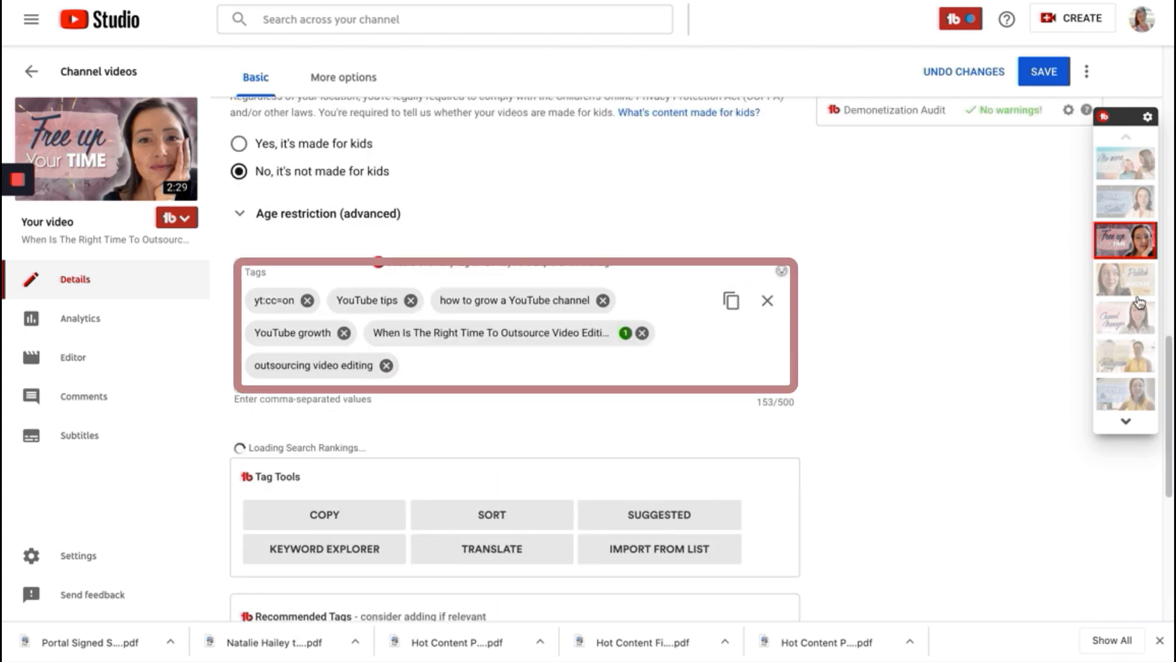
# - Add the recommended tags "how to hire a video editor for youtube", "outsource video editing services", "outsourcing video editing work" and "how to outsource video editing"
pyautogui.moveTo(1169, 380); pyautogui.dragTo(1169, 463)
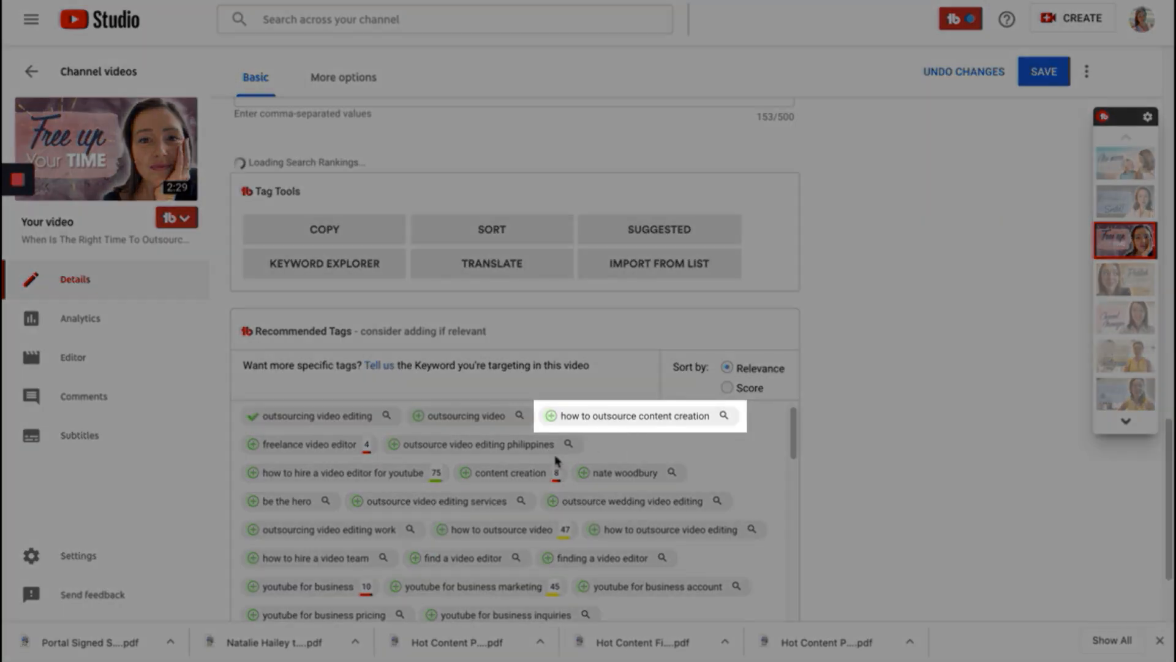
pyautogui.click(256, 475)
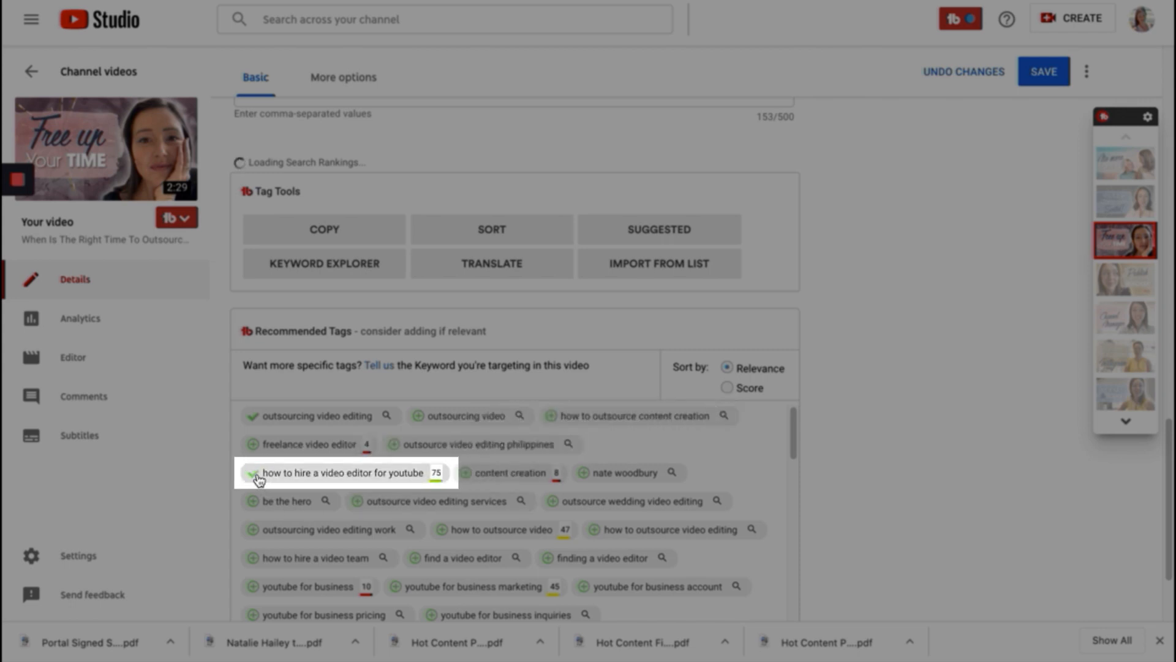
pyautogui.click(358, 502)
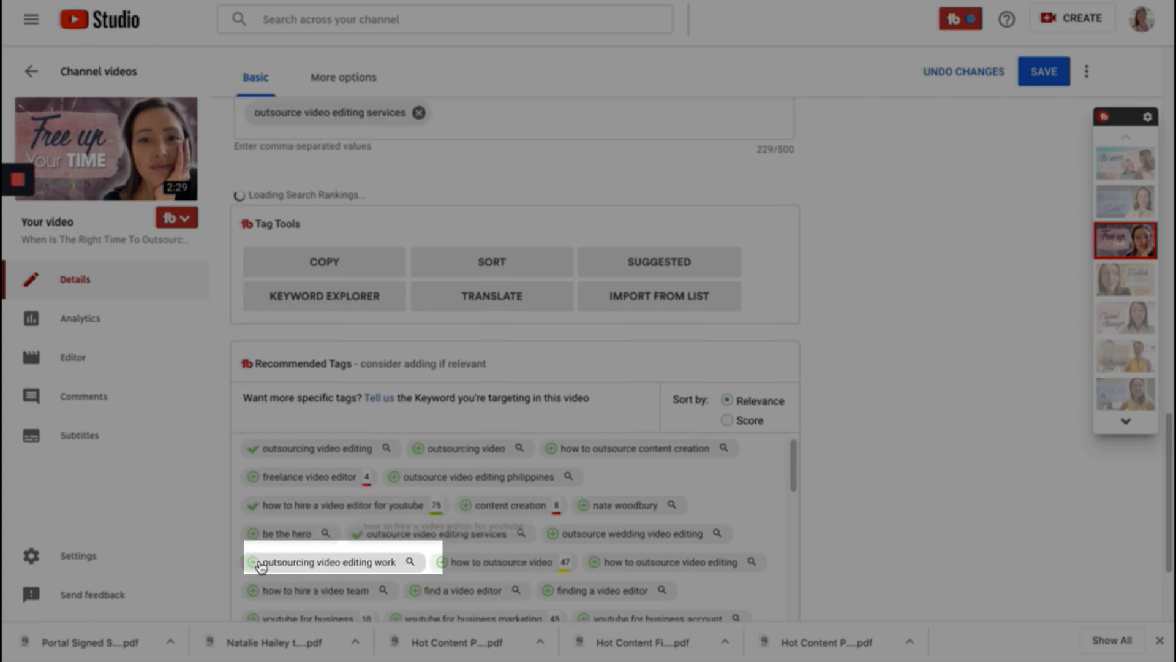
pyautogui.click(253, 563)
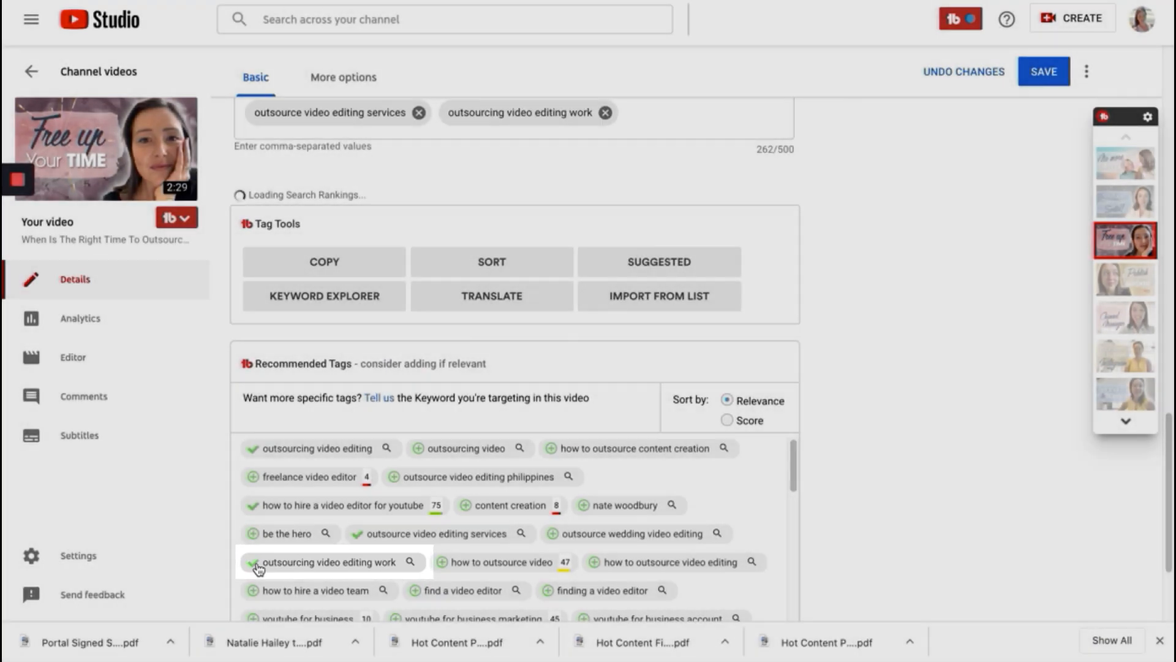
pyautogui.scroll(-1, 597, 570)
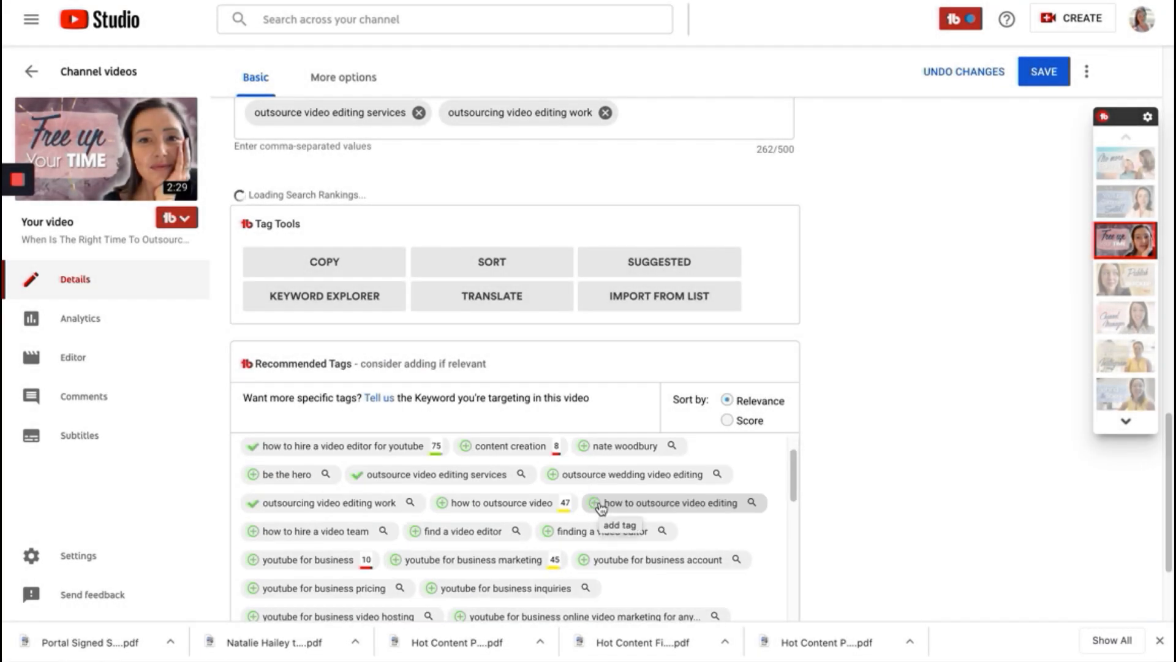
pyautogui.click(597, 503)
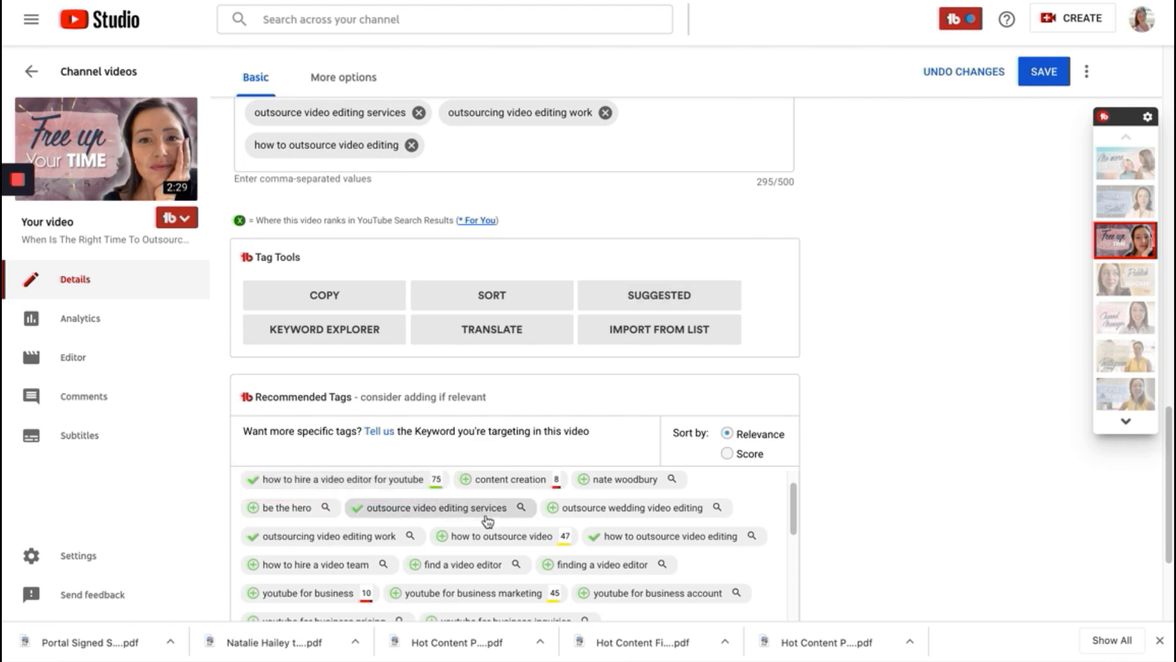
# - Examine the keyword score details for "how to hire a video editor for youtube" and look through the remaining recommended tags
pyautogui.click(437, 482)
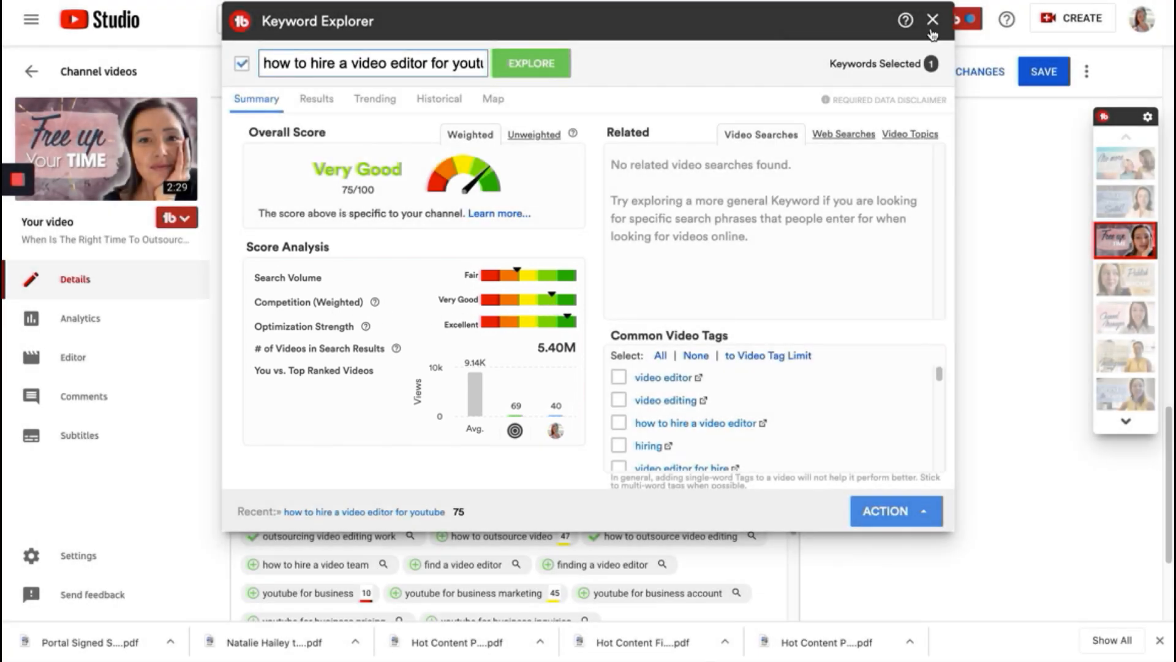
pyautogui.click(931, 31)
pyautogui.scroll(-5, 798, 518)
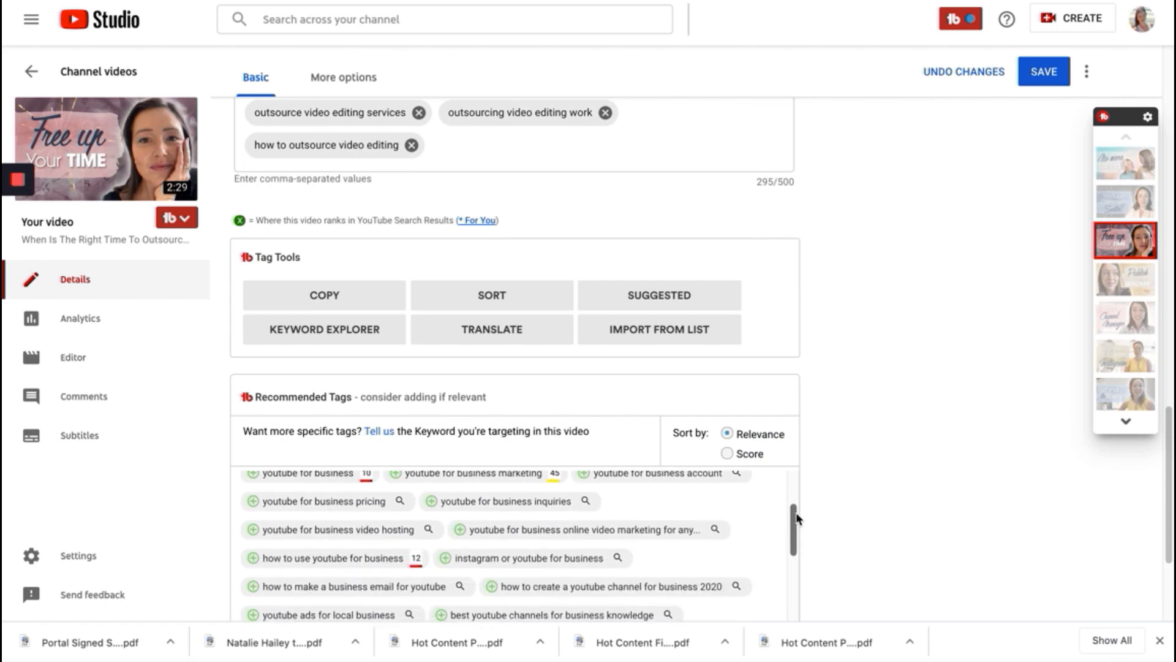
pyautogui.scroll(2, 796, 518)
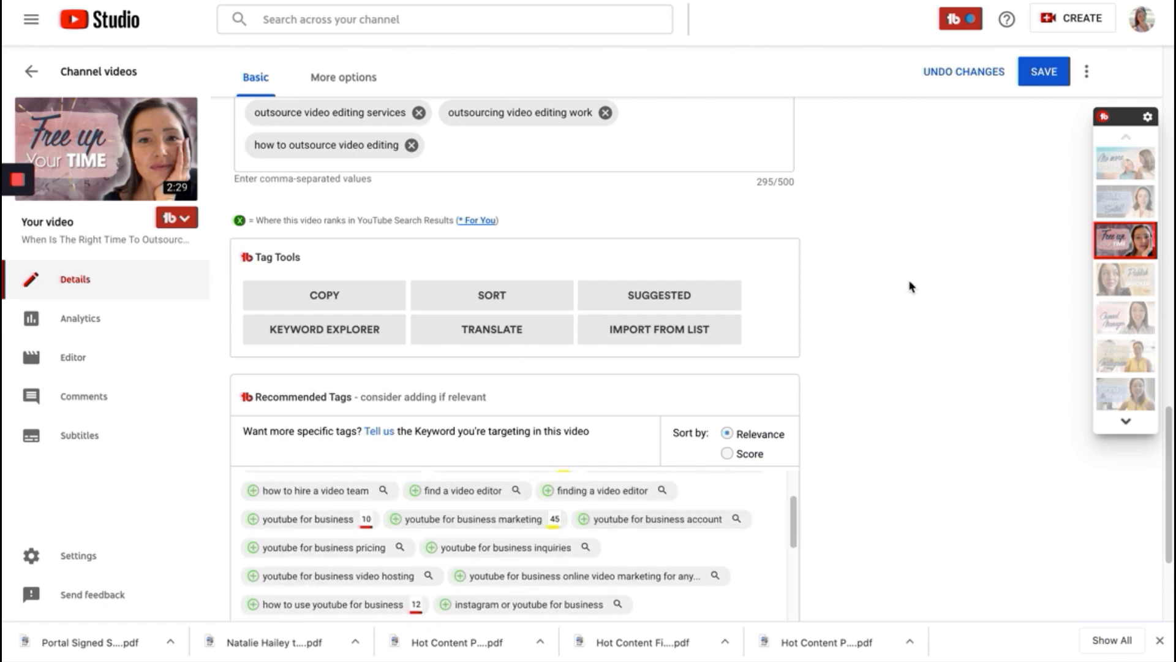
# - Set the target keyword for the tag recommendations to "when is the right time to outsource video editing"
pyautogui.scroll(5, 386, 612)
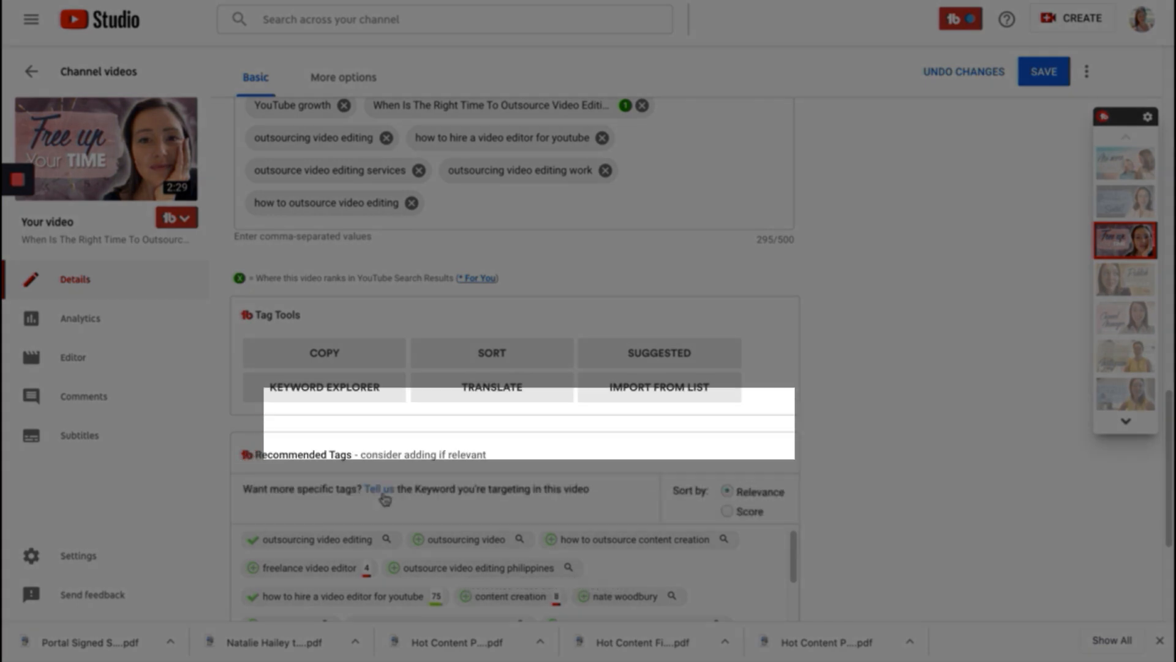
pyautogui.click(385, 499)
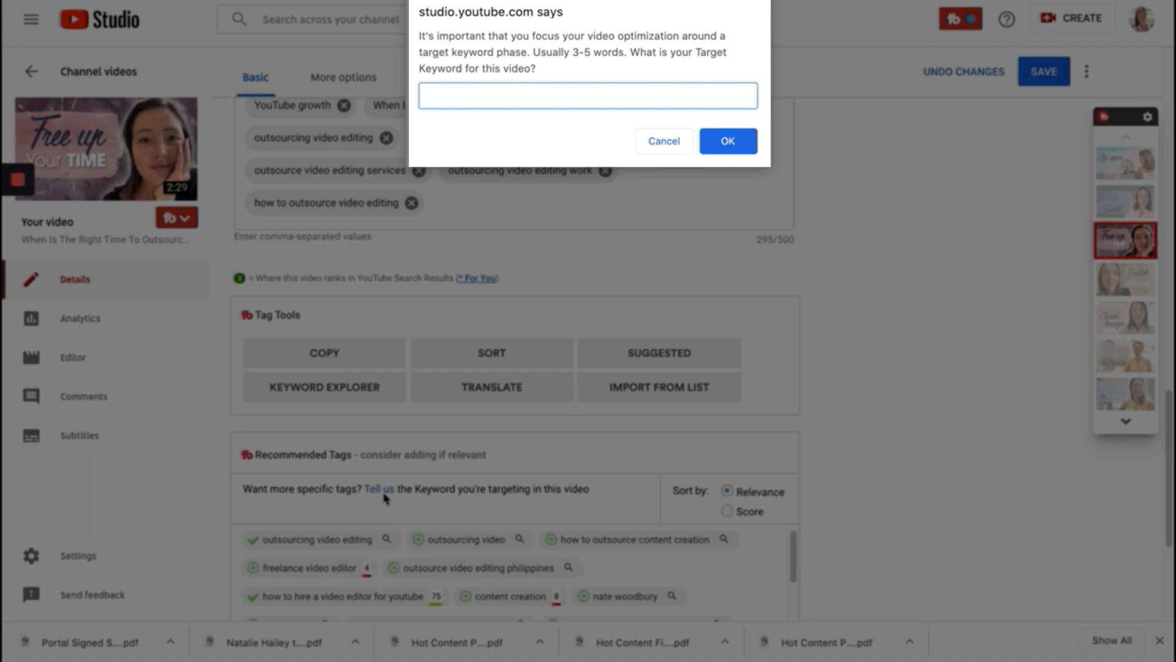
pyautogui.write('when is the right time to outsource video editing')
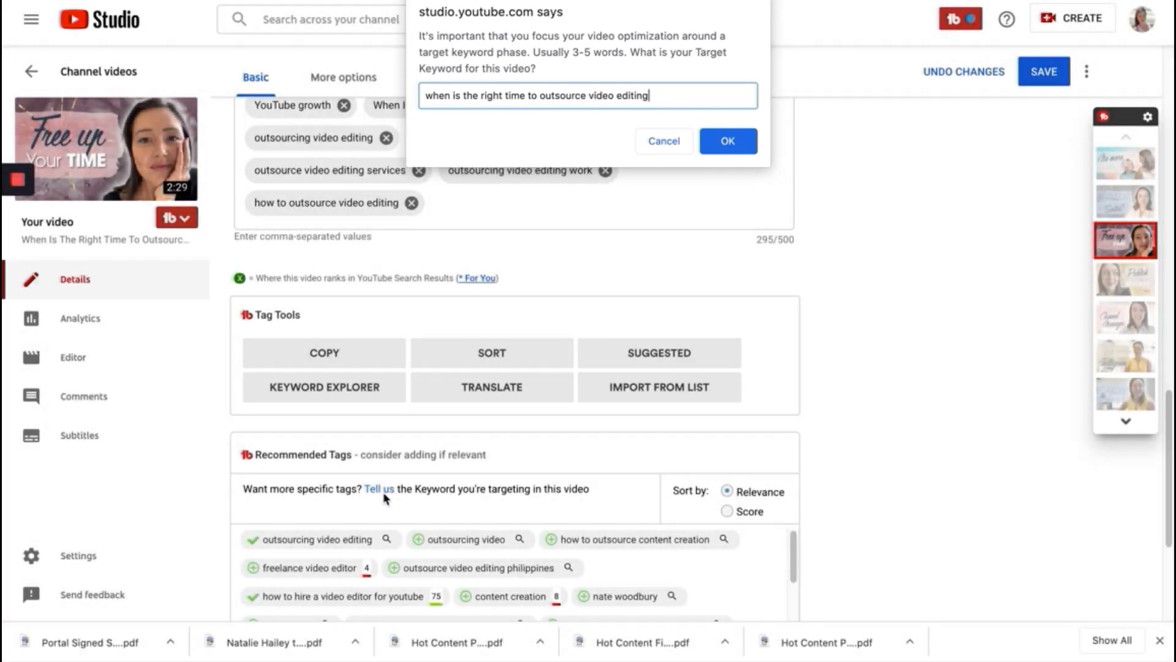
pyautogui.click(714, 149)
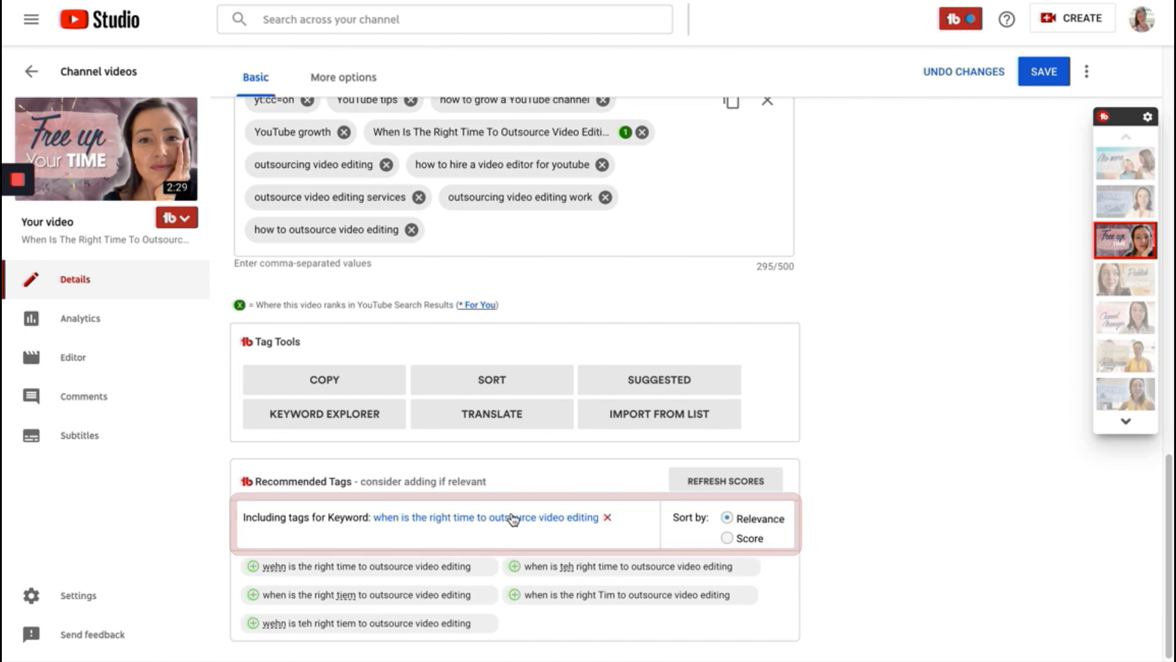
# - Explore the keyword "when to outsource video editing" in TubeBuddy's Keyword Explorer
pyautogui.moveTo(26, 181)
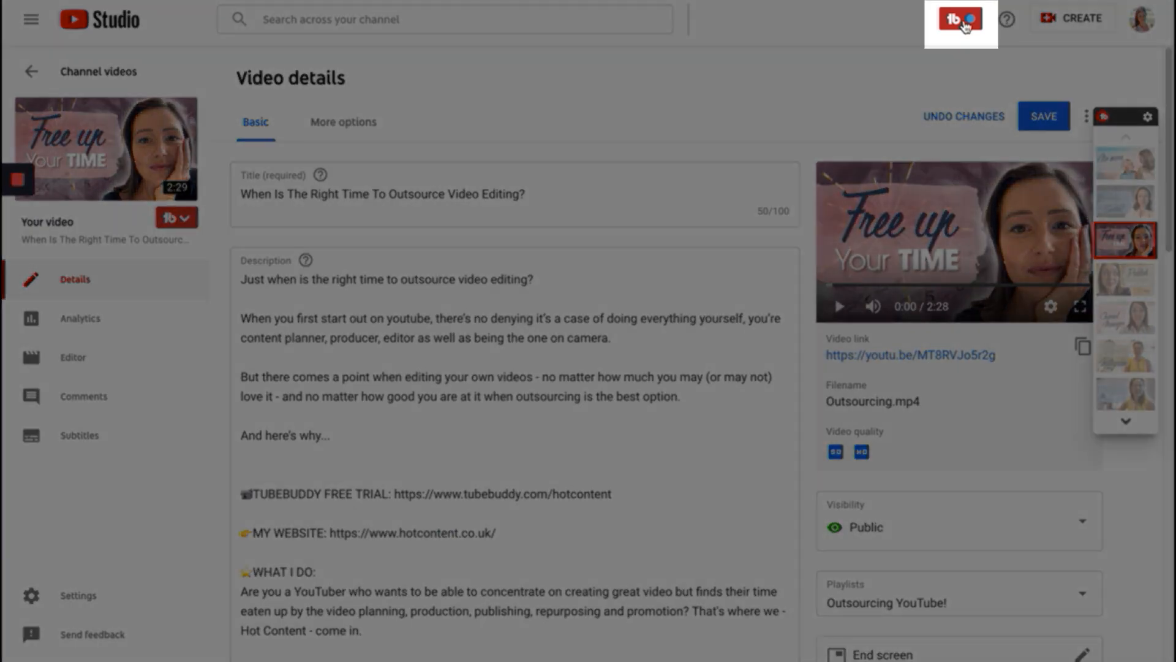
pyautogui.click(962, 22)
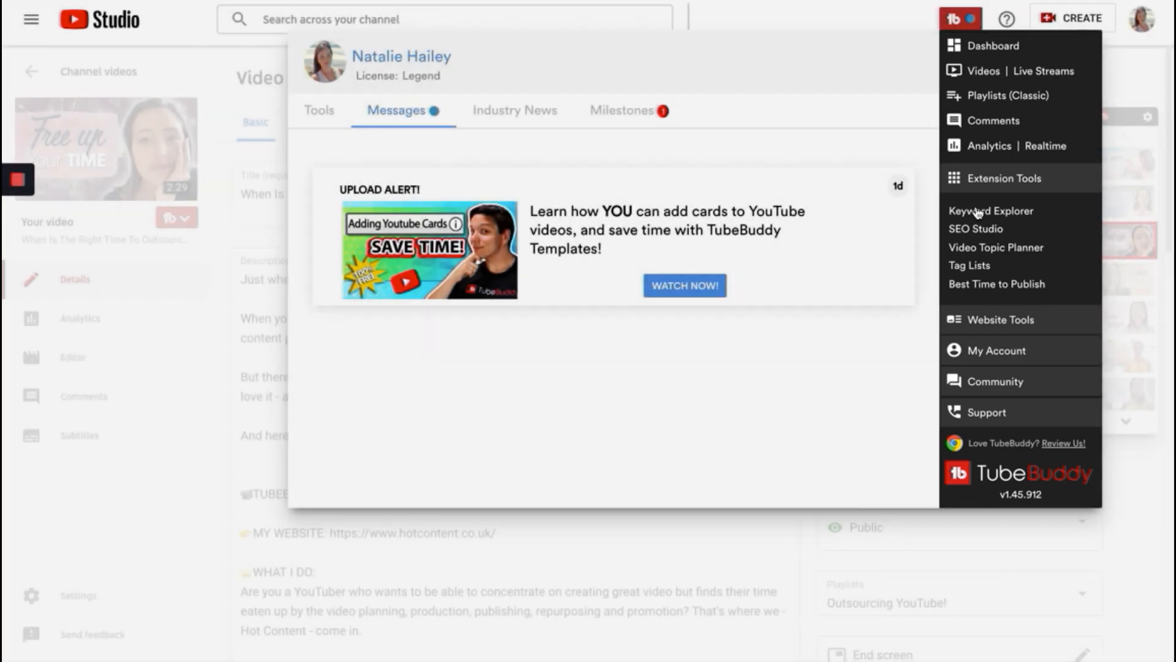
pyautogui.click(975, 210)
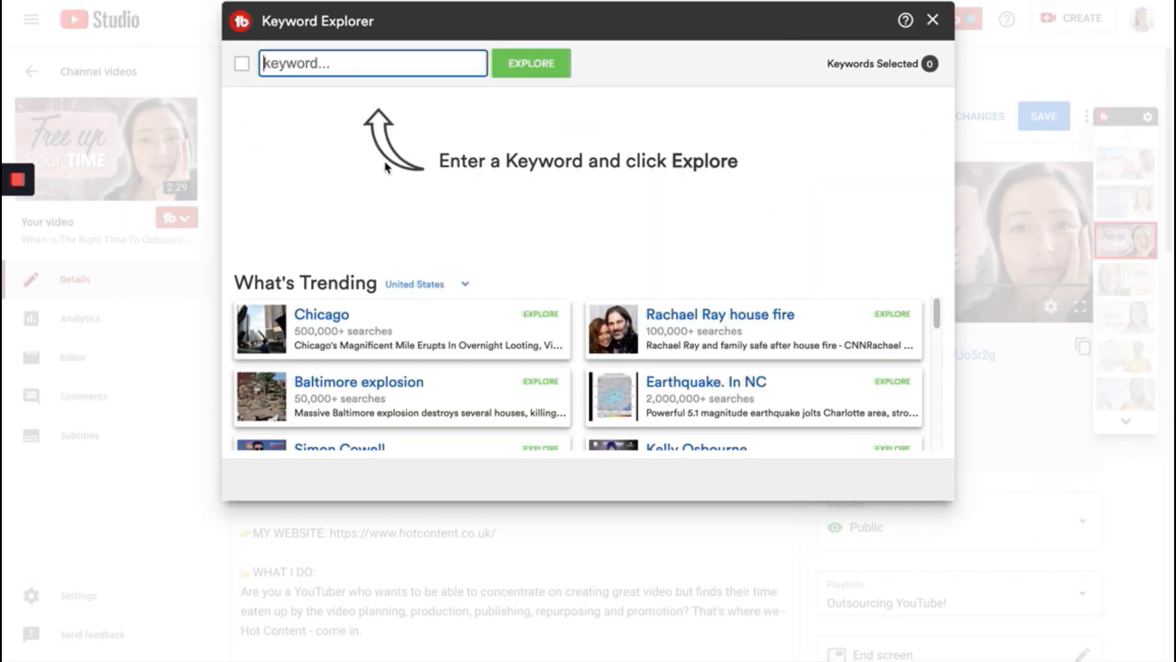
pyautogui.write('when to outsource v')
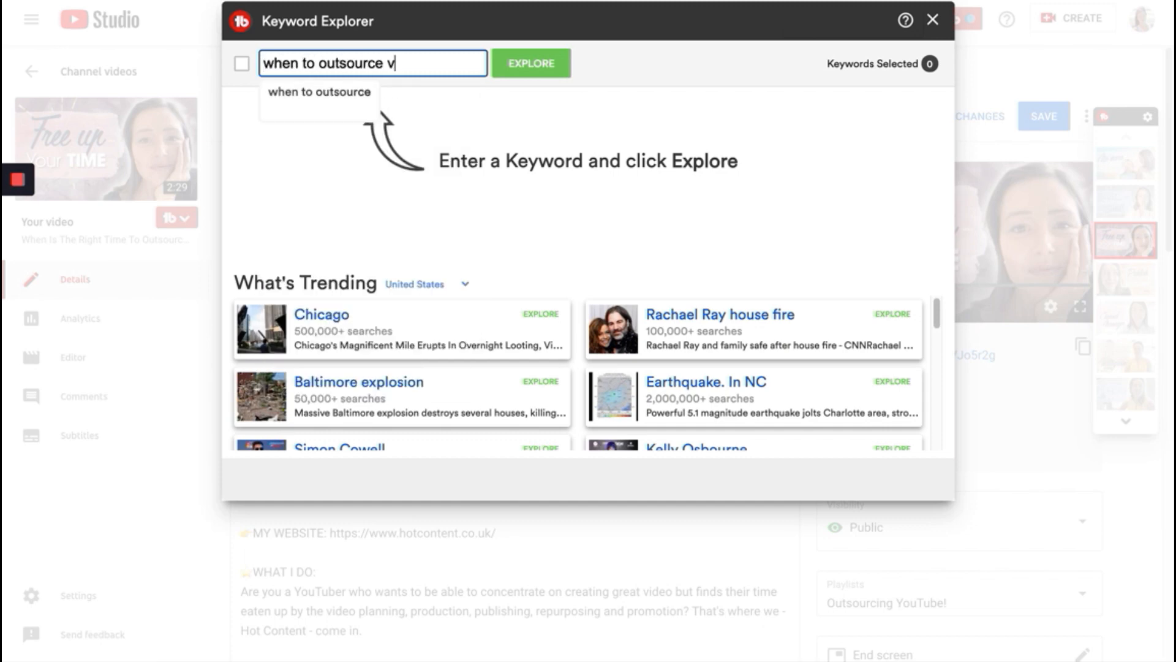
pyautogui.write('ideo editing')
pyautogui.press('Return')
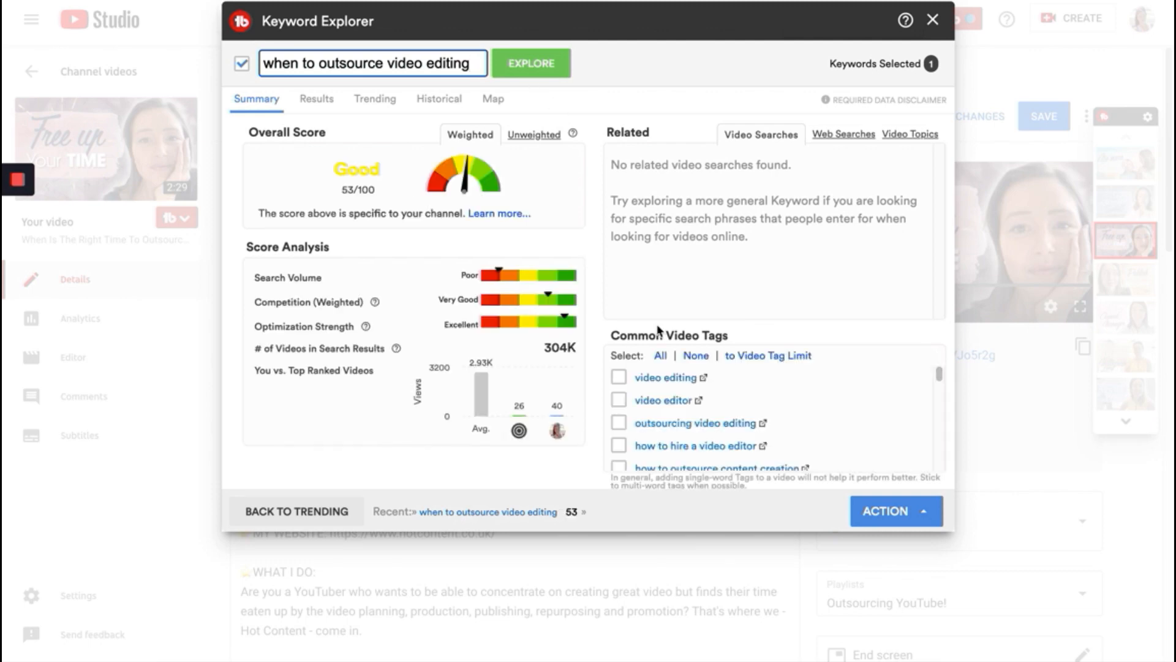
# - Select the common video tag "outsourcing video editing" and show the available actions for the selected keywords
pyautogui.scroll(-3, 939, 383)
pyautogui.scroll(3, 938, 383)
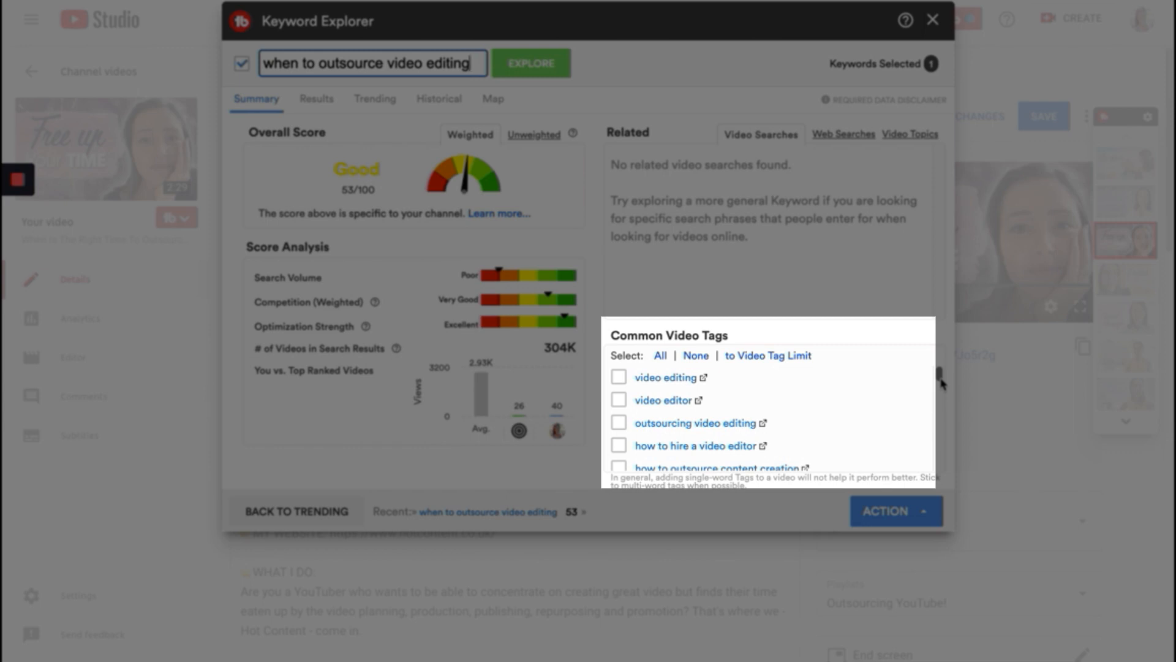
pyautogui.scroll(-3, 940, 383)
pyautogui.scroll(3, 941, 382)
pyautogui.click(618, 423)
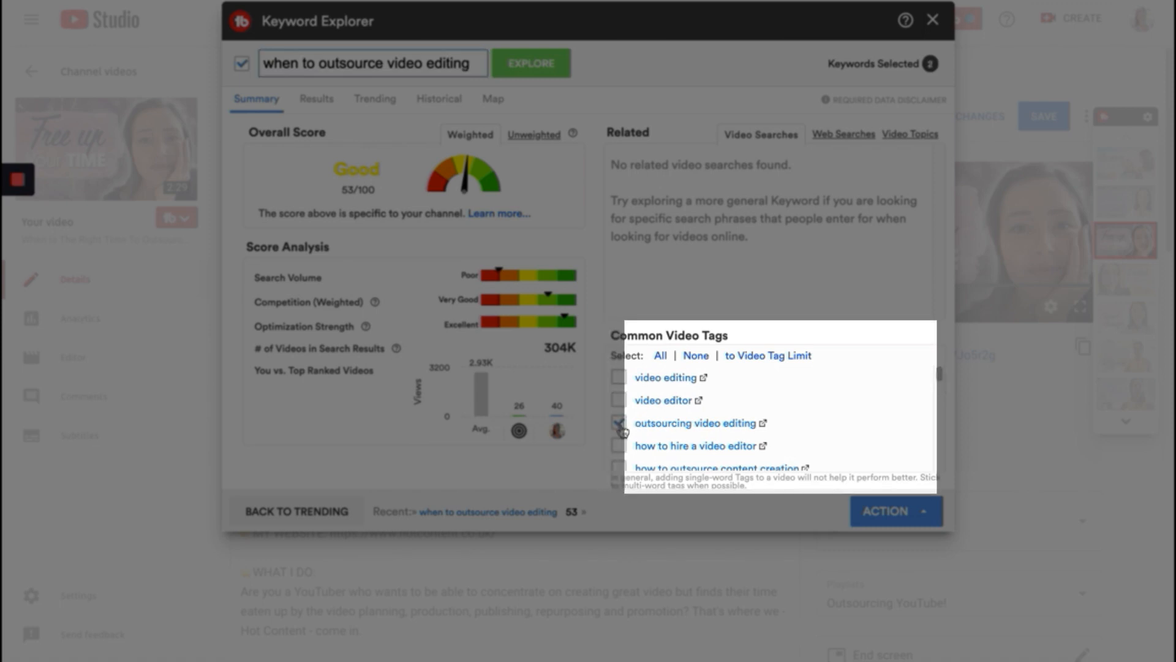
pyautogui.click(891, 518)
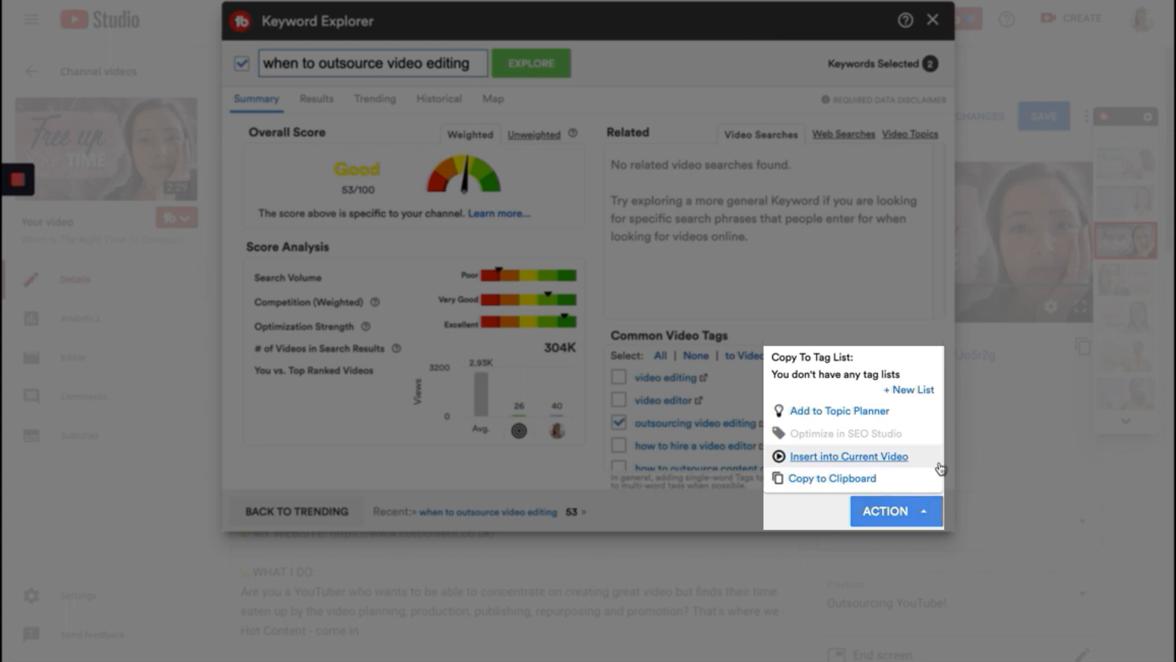
# - Explore the broader keyword "video editing" in place of the previous search phrase
pyautogui.tripleClick(473, 62)
pyautogui.press('BackSpace')
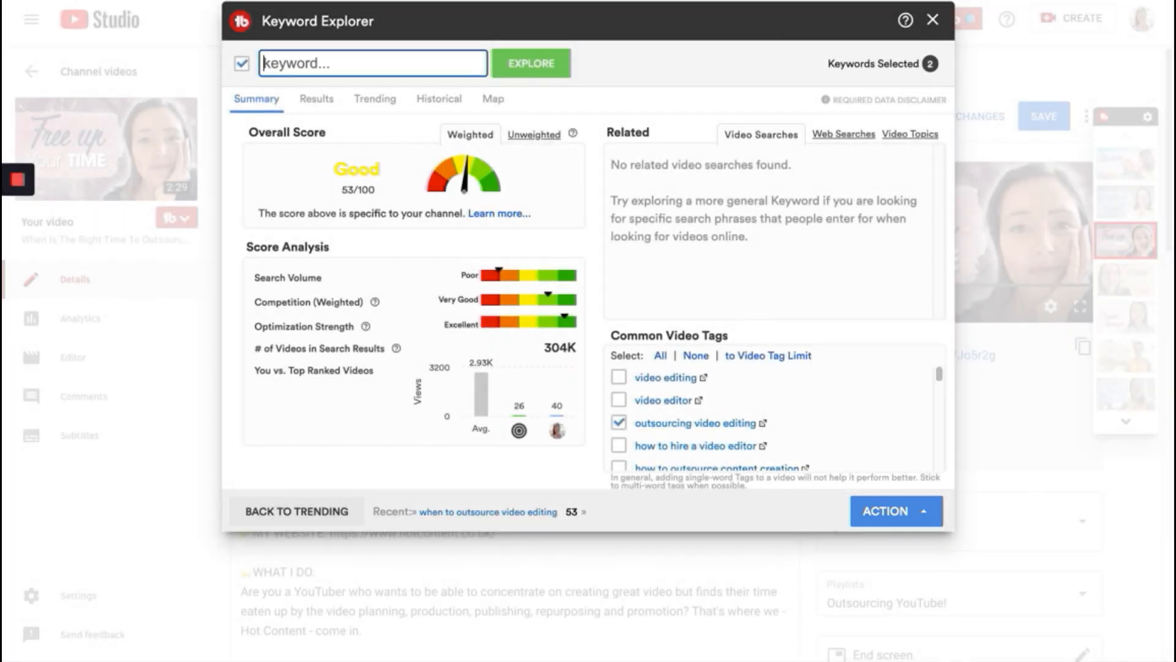
pyautogui.write('video editing')
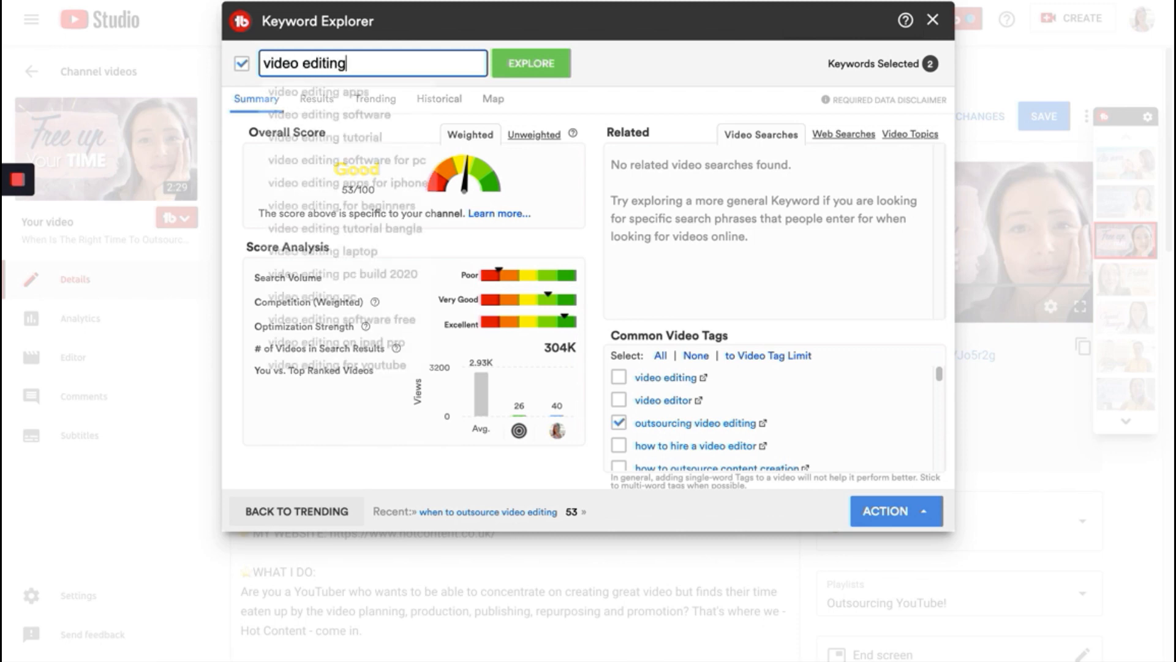
pyautogui.press('Return')
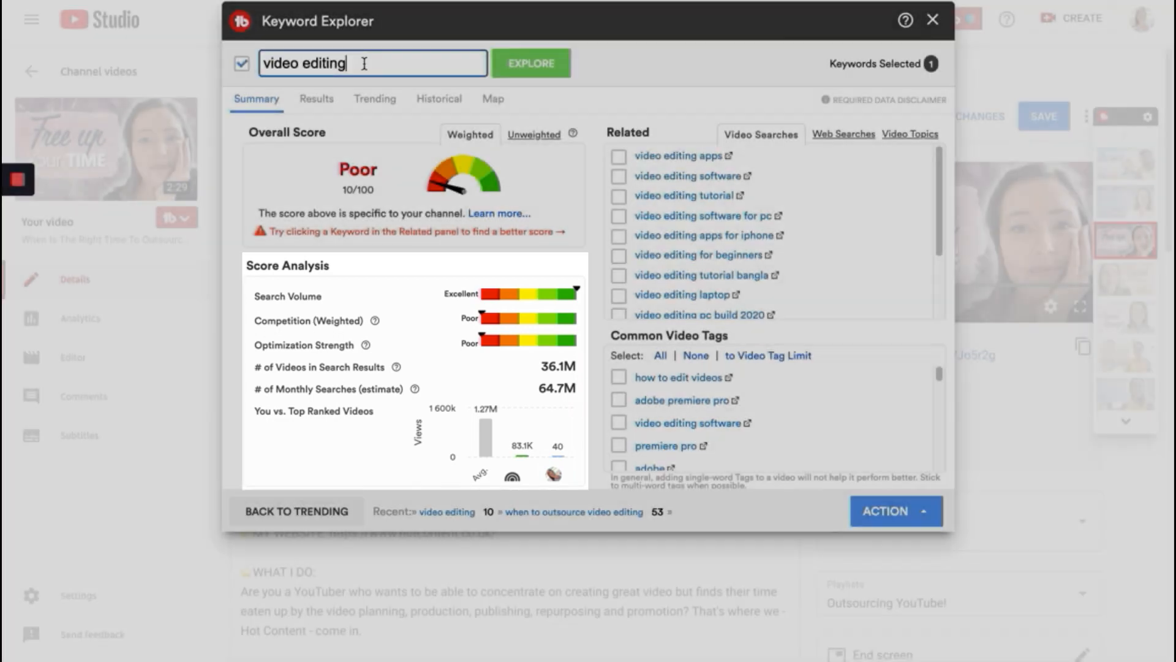
# - Clear the keyword search field and show the available actions for the selected keyword
pyautogui.moveTo(362, 61); pyautogui.dragTo(263, 62)
pyautogui.press('BackSpace')
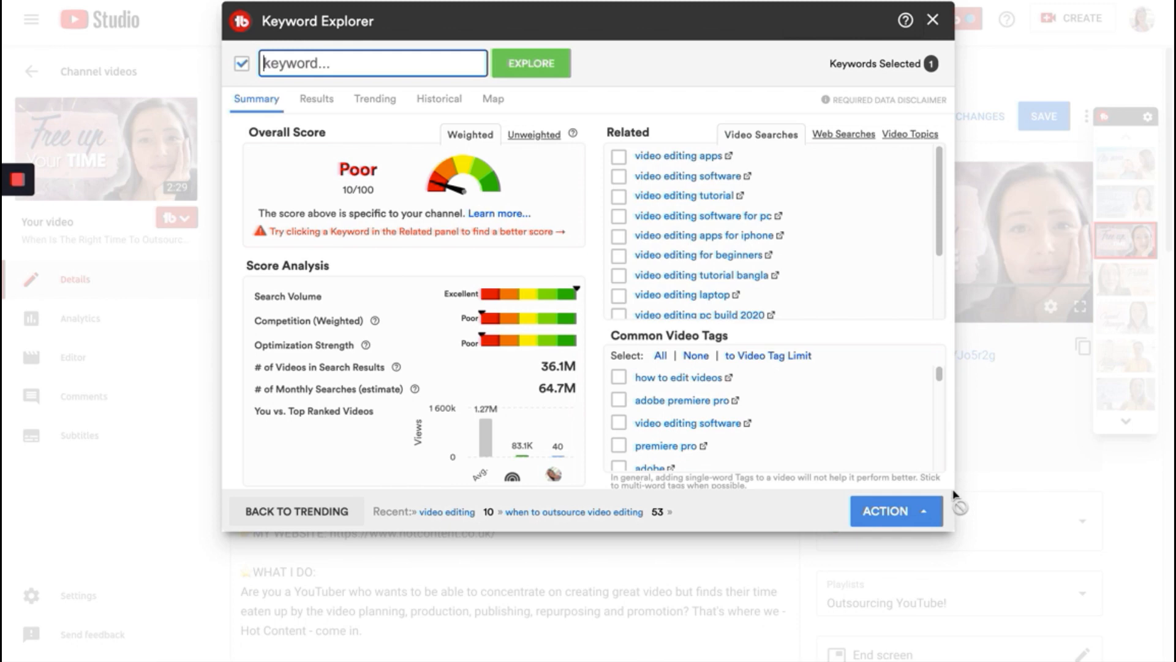
pyautogui.click(919, 512)
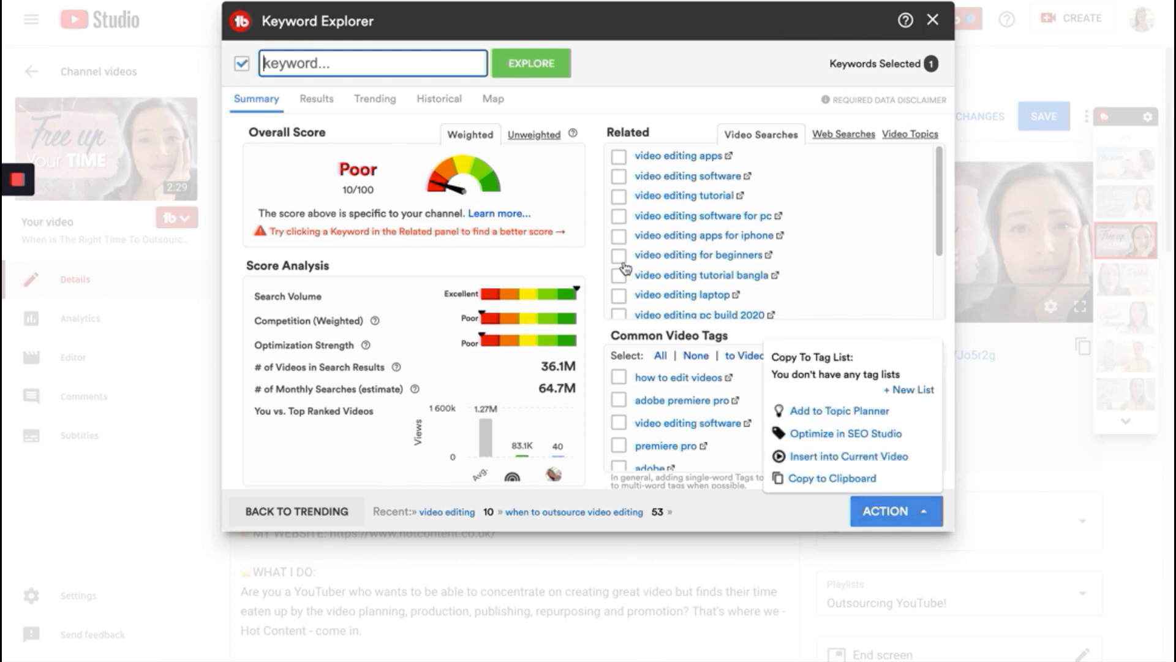